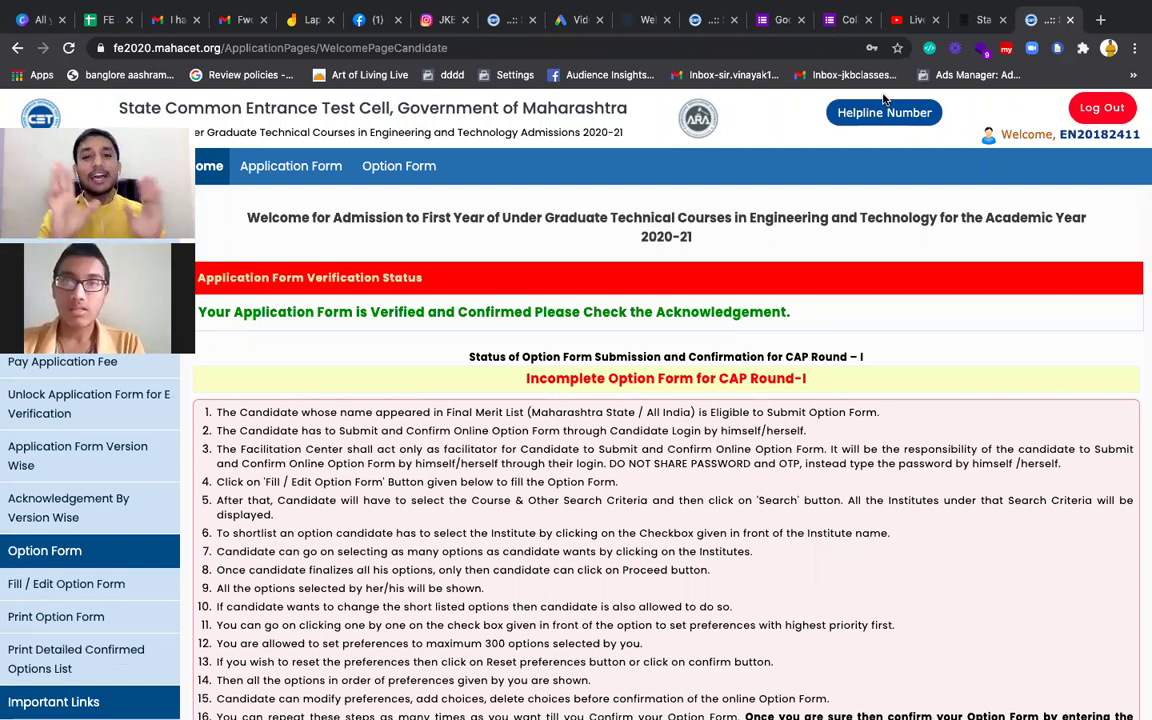
click(281, 181)
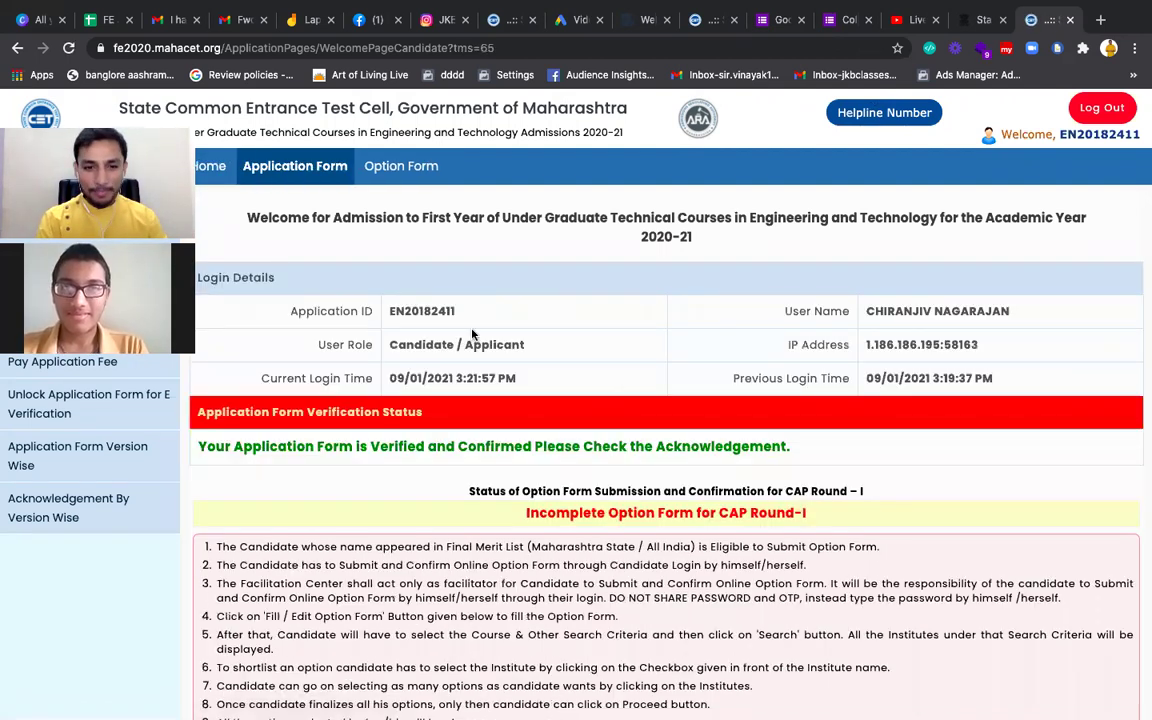
scroll(811, 371, down, 2)
scroll(811, 371, down, 6)
scroll(729, 328, up, 8)
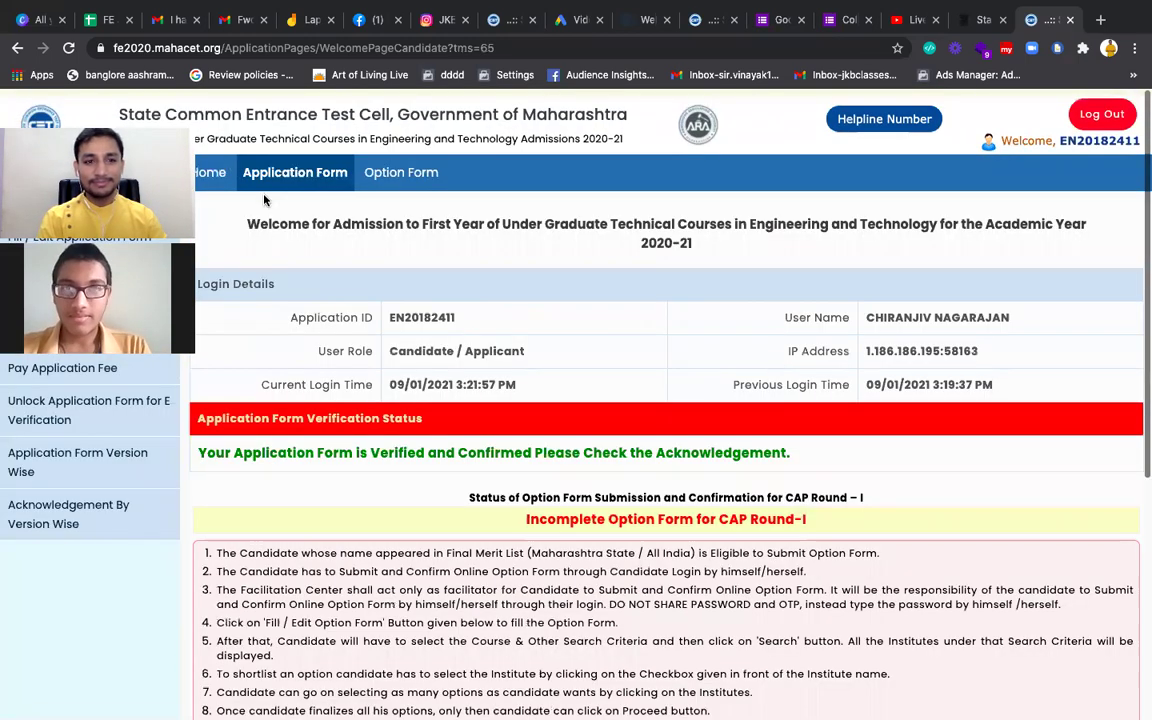
scroll(666, 400, down, 1)
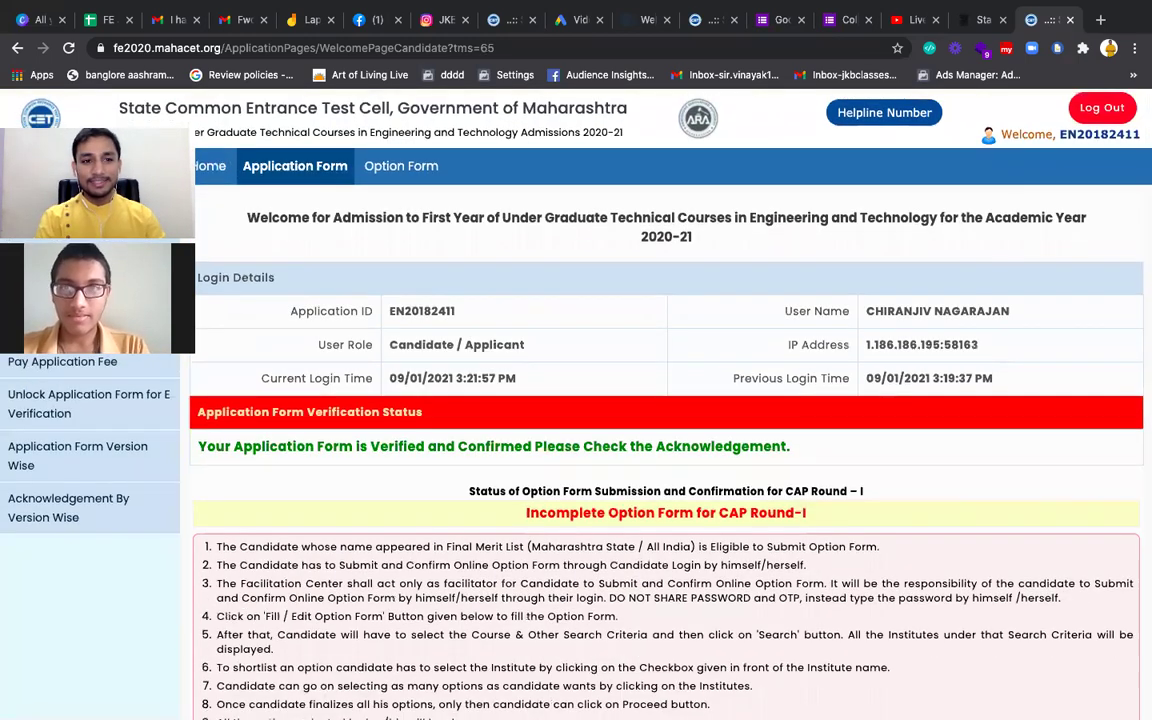
- Open the printable application form from the home page and review the candidate's personal details, HSC marks and entrance exam scores
click(208, 166)
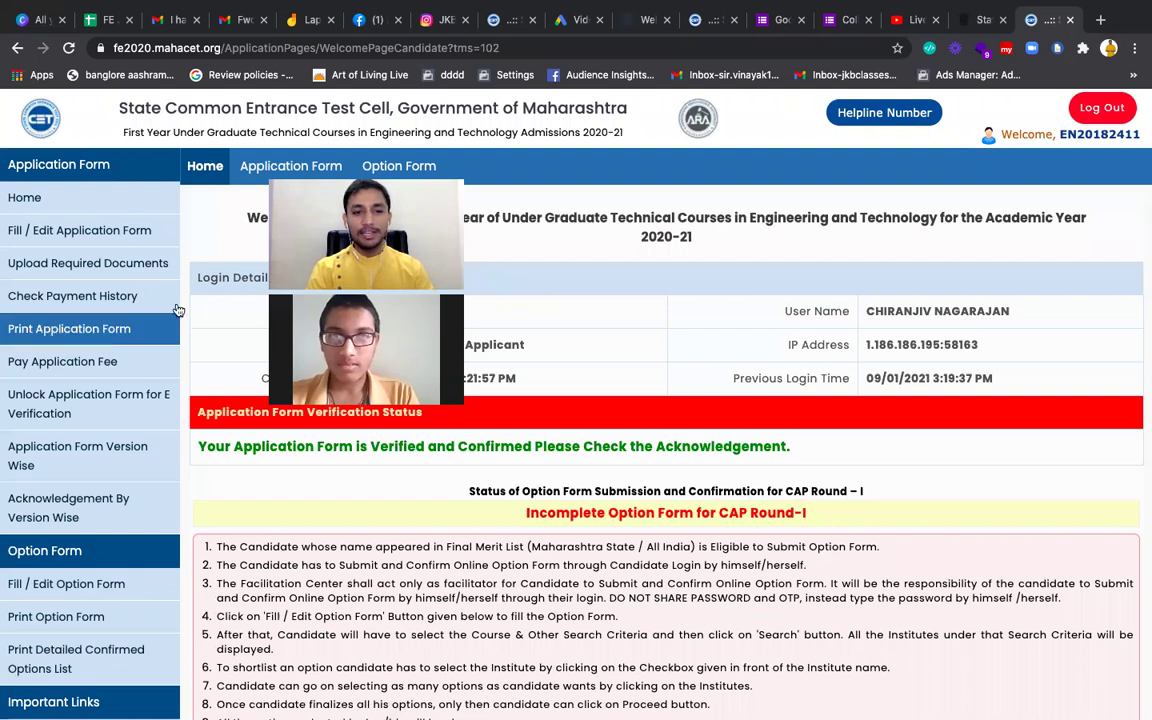
click(98, 332)
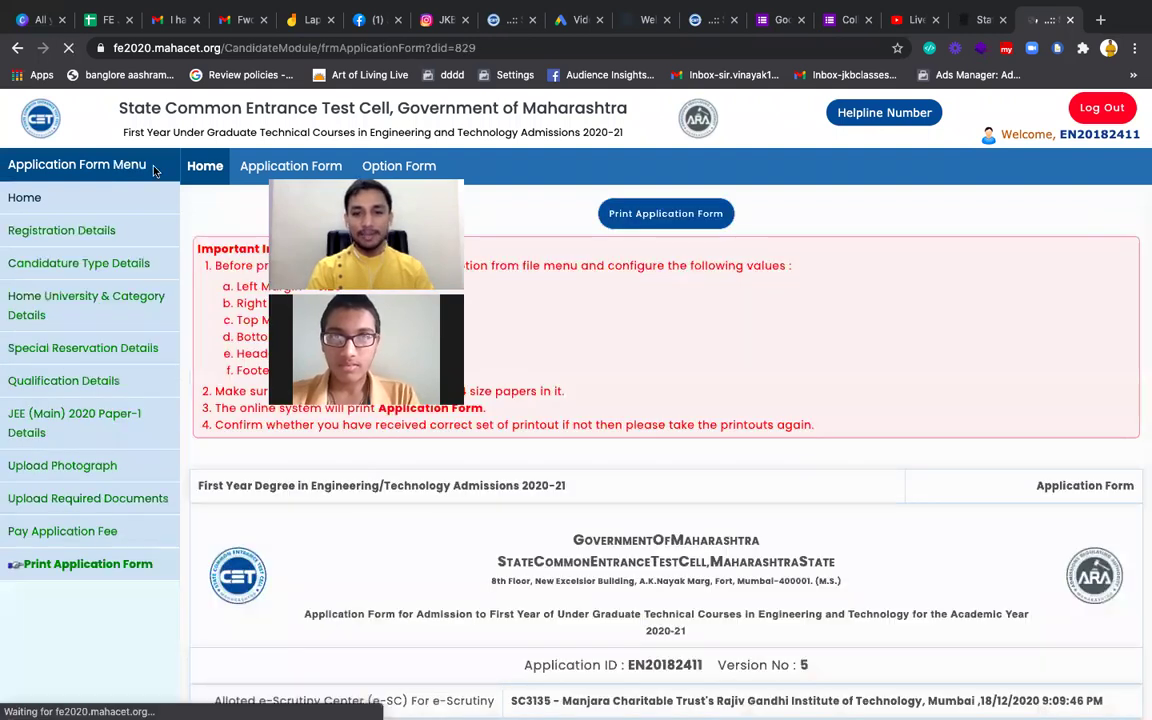
scroll(664, 455, down, 7)
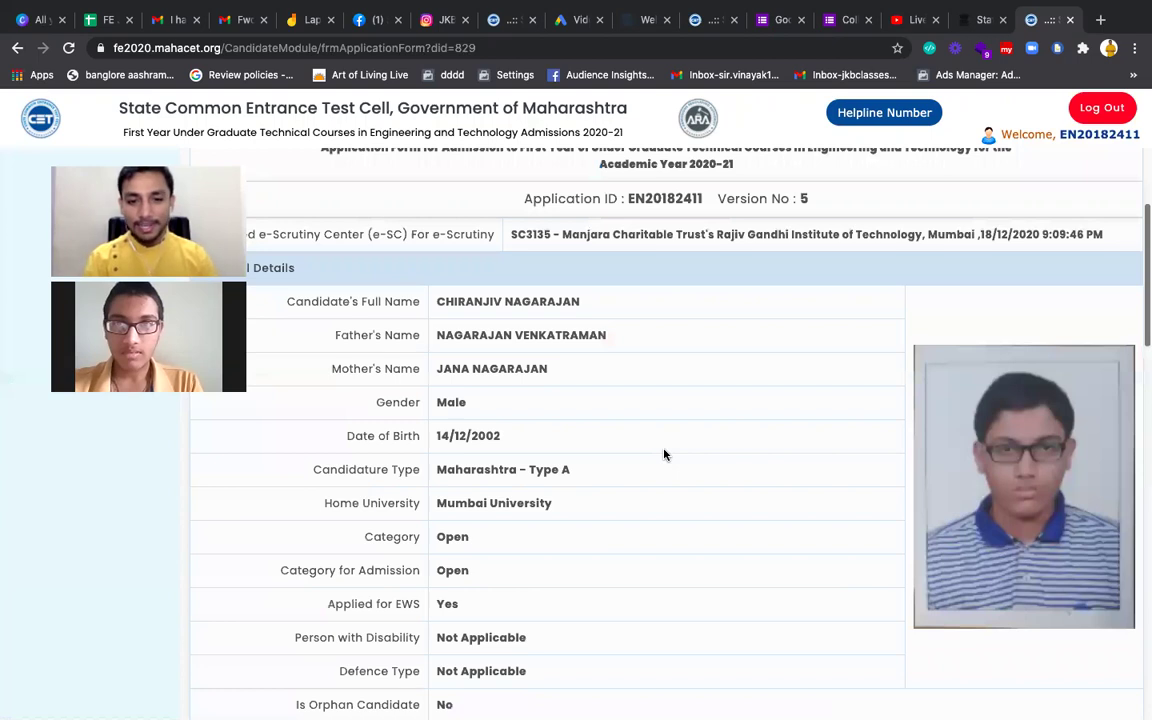
scroll(664, 455, down, 5)
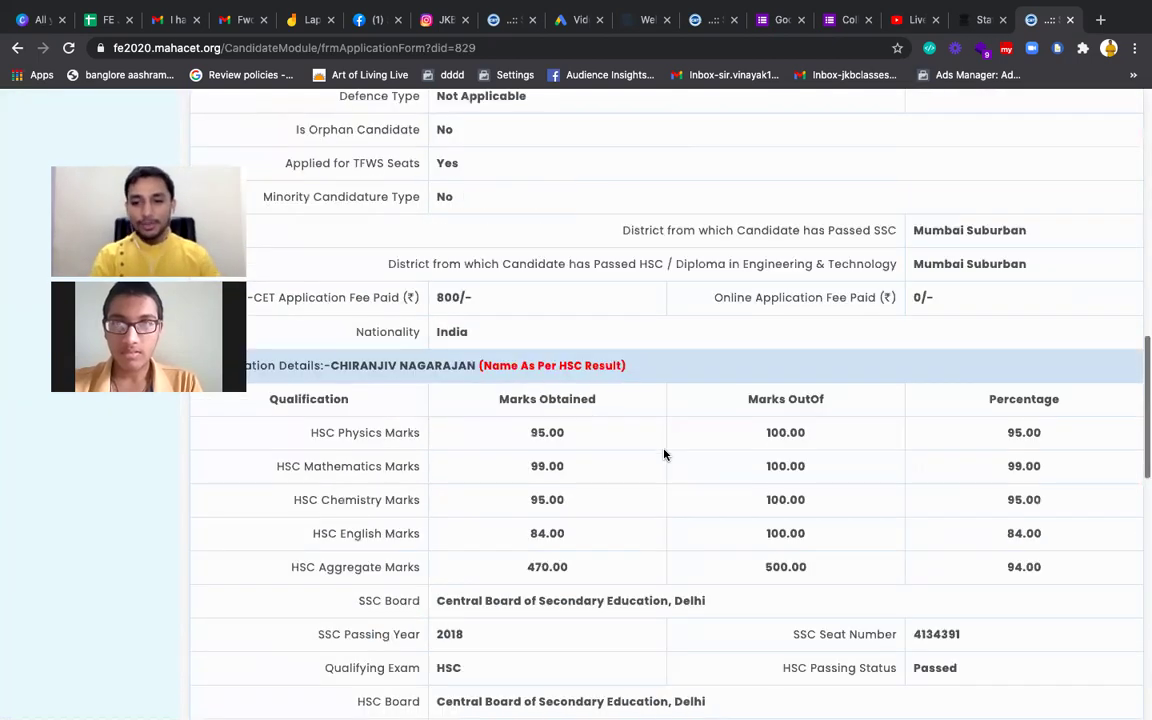
scroll(664, 455, down, 1)
scroll(664, 455, down, 1)
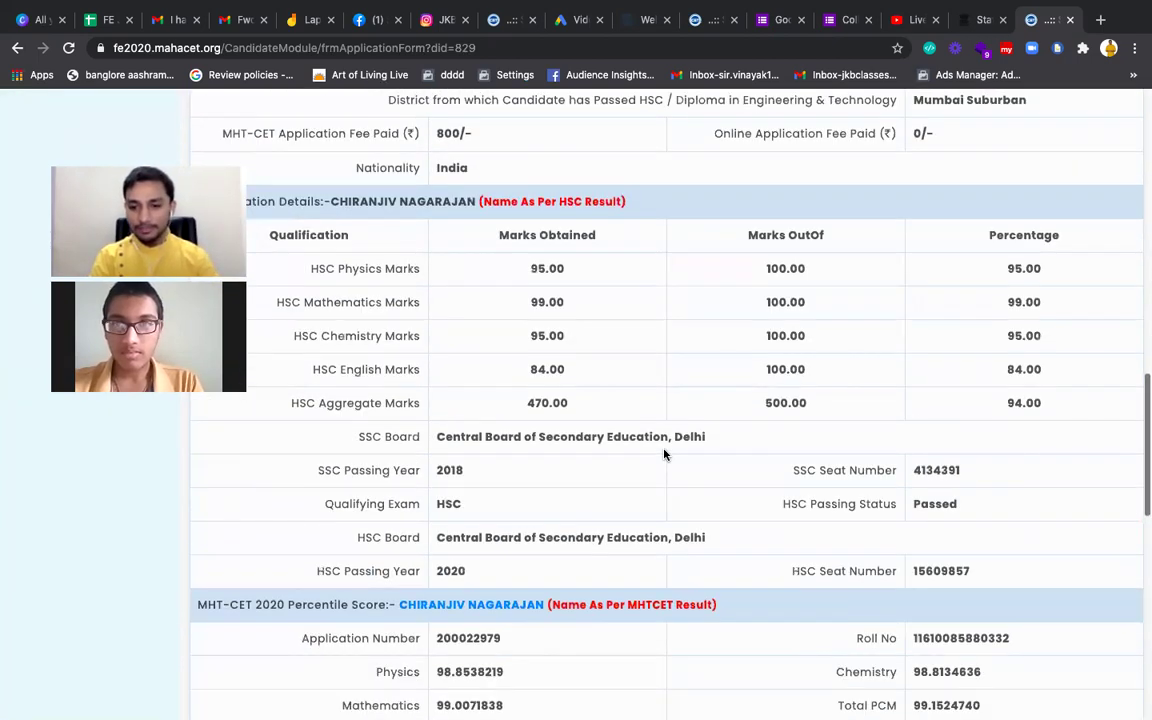
scroll(664, 455, down, 3)
scroll(862, 359, down, 4)
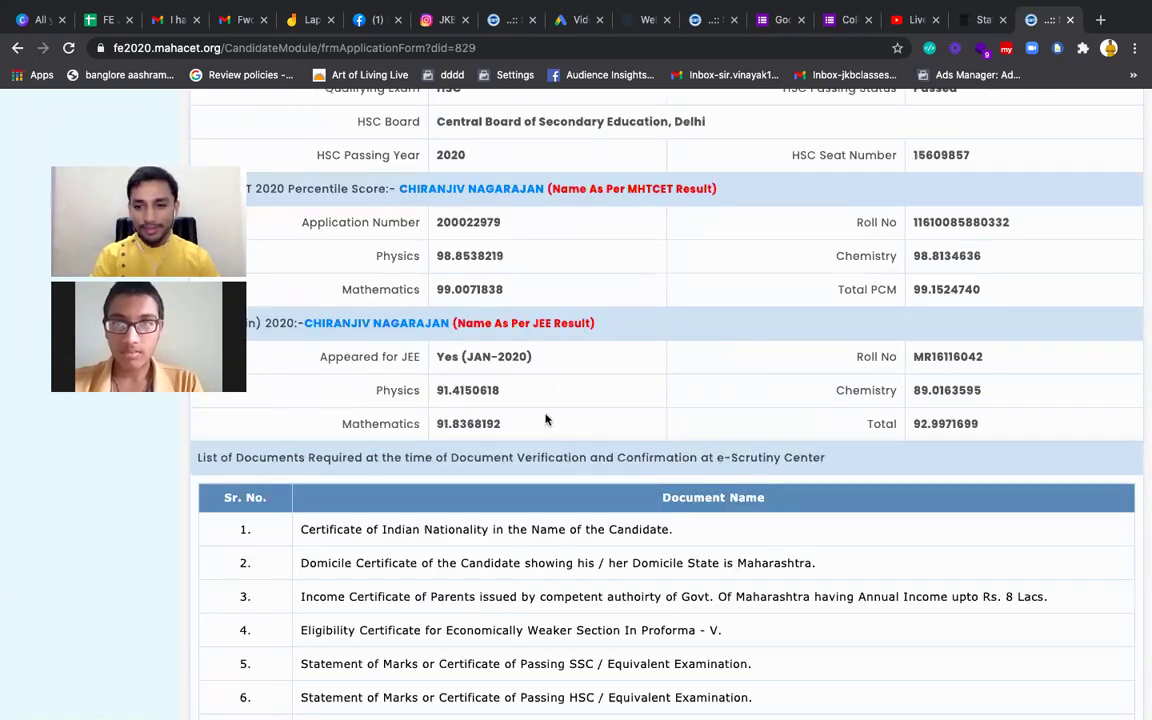
- Highlight the JEE (Main) 2020 total, followed by the MHT-CET 2020 Total PCM percentile, in the application form
scroll(928, 391, down, 1)
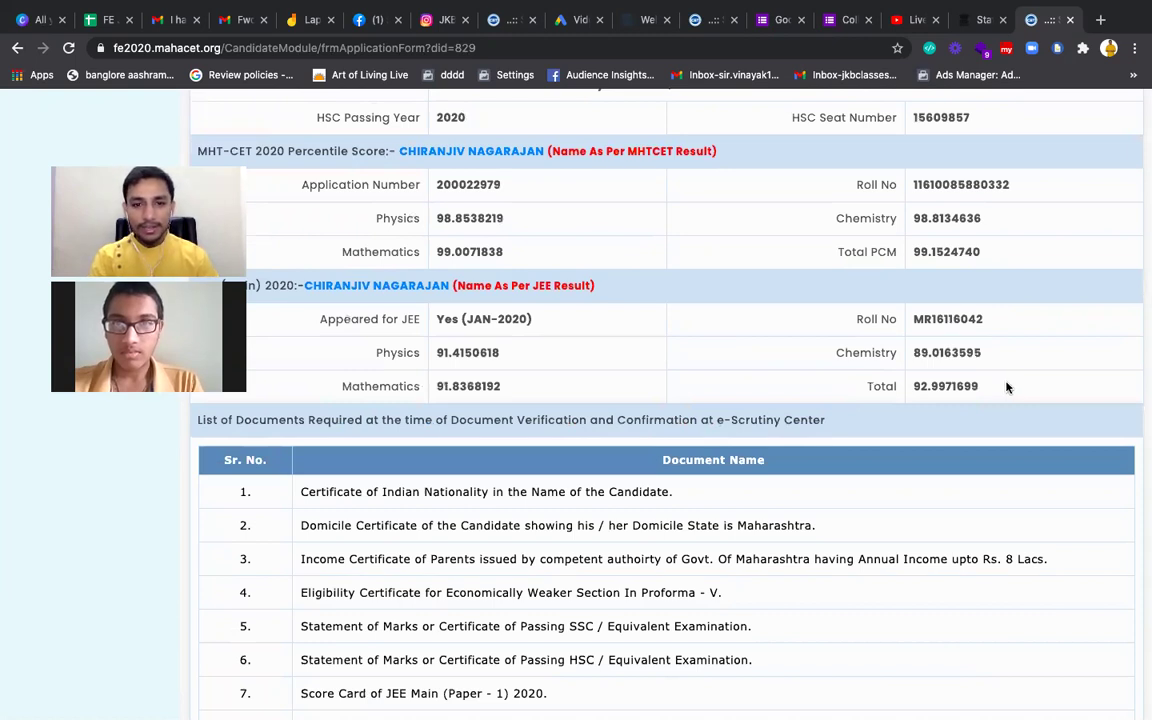
drag(1007, 388, 912, 395)
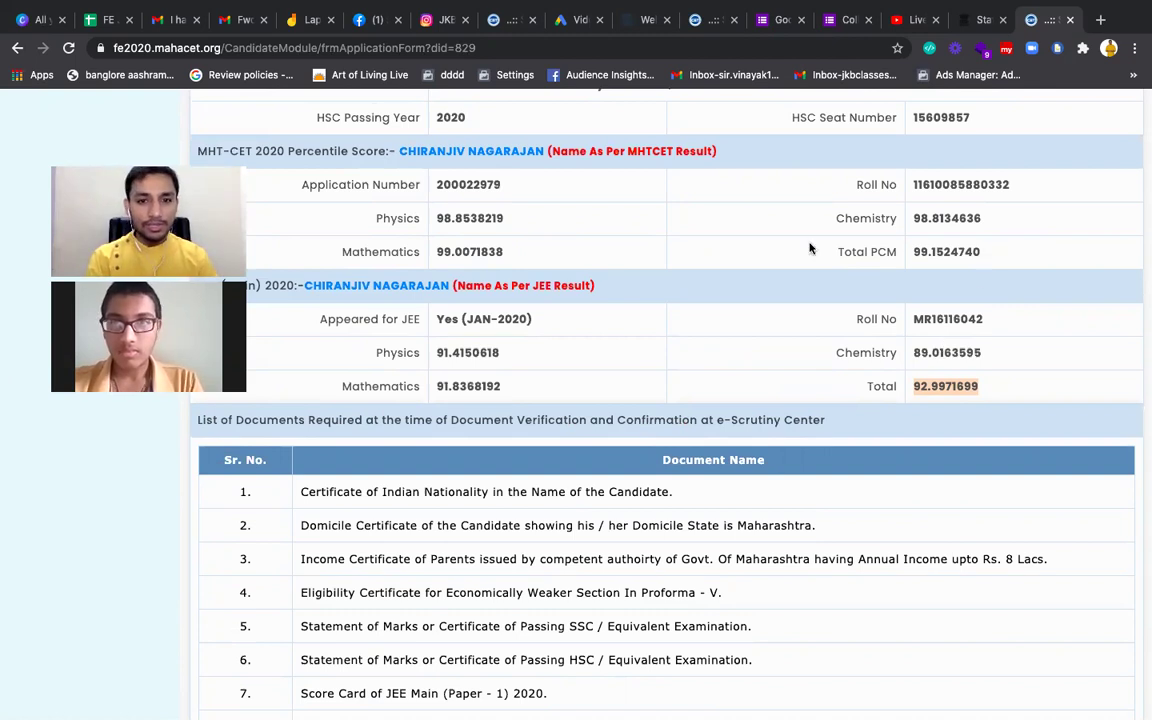
scroll(811, 246, up, 1)
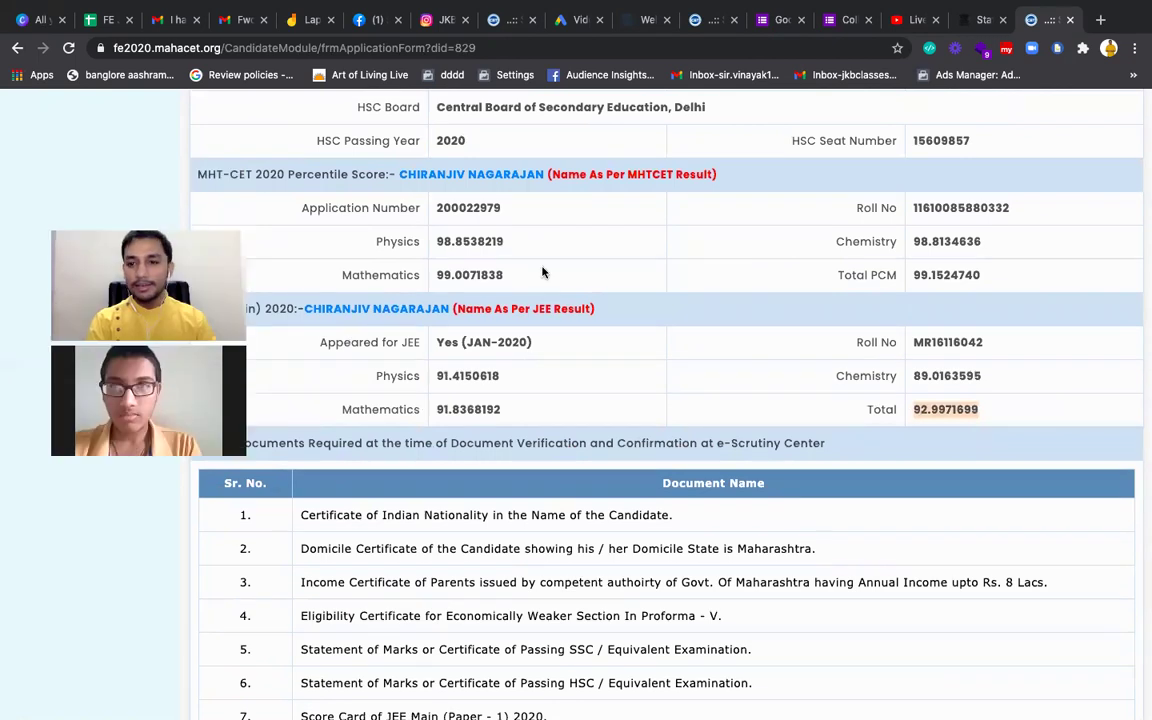
drag(992, 276, 909, 275)
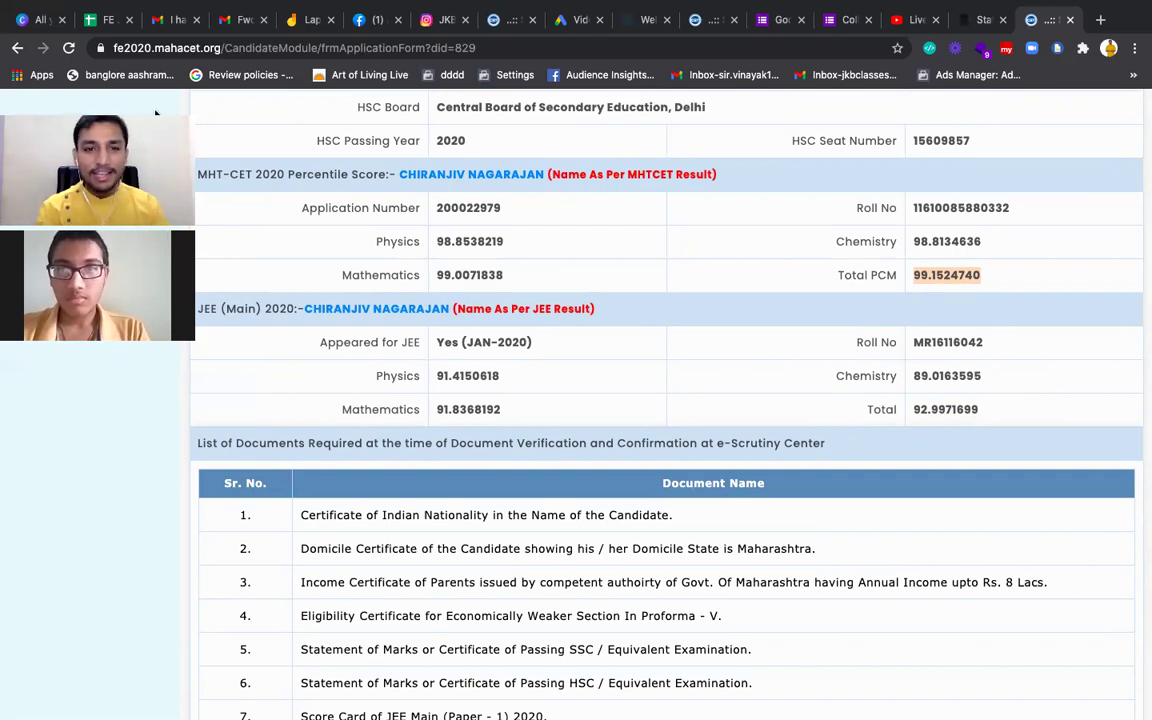
- Open the Option Form summary for CAP Round 1 and review the full list of institute and course preferences
scroll(262, 188, up, 15)
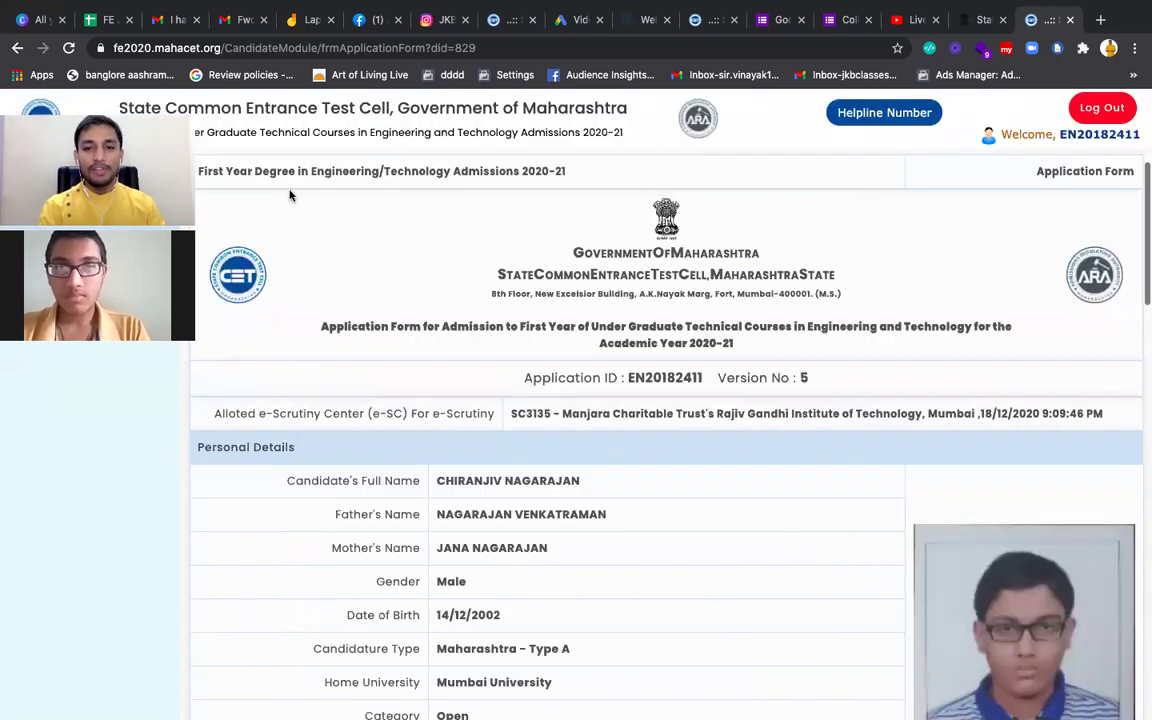
scroll(451, 147, up, 3)
click(366, 155)
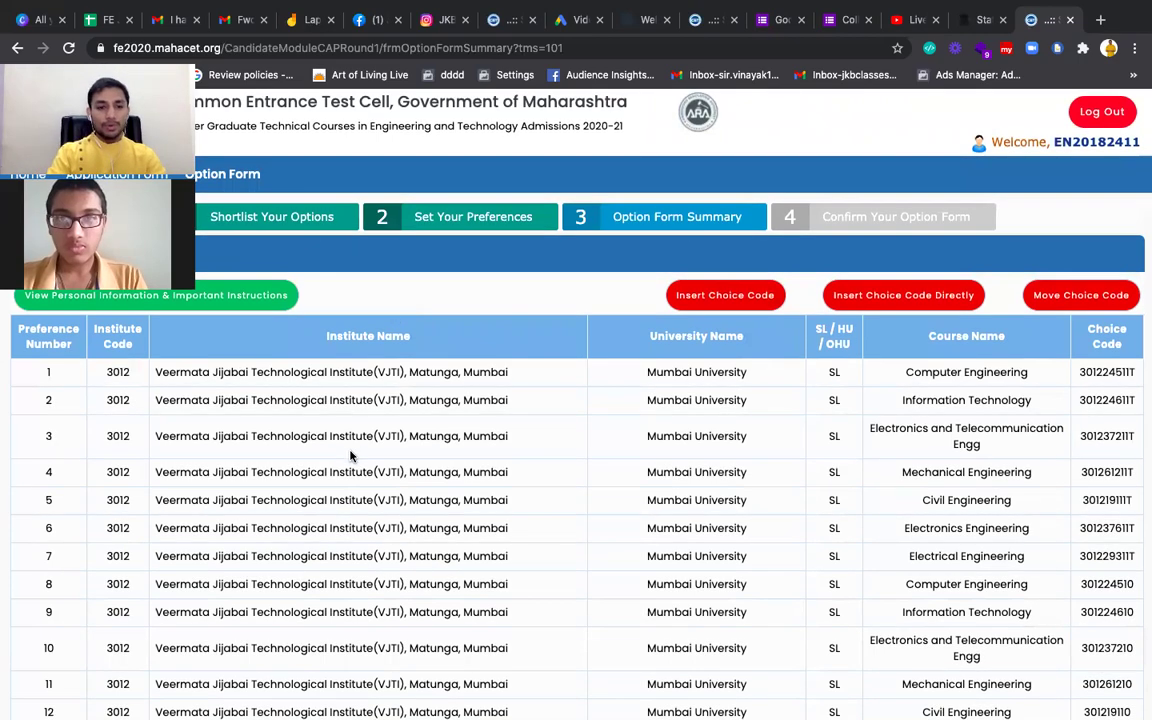
scroll(348, 455, down, 1)
scroll(350, 455, up, 1)
scroll(350, 455, down, 14)
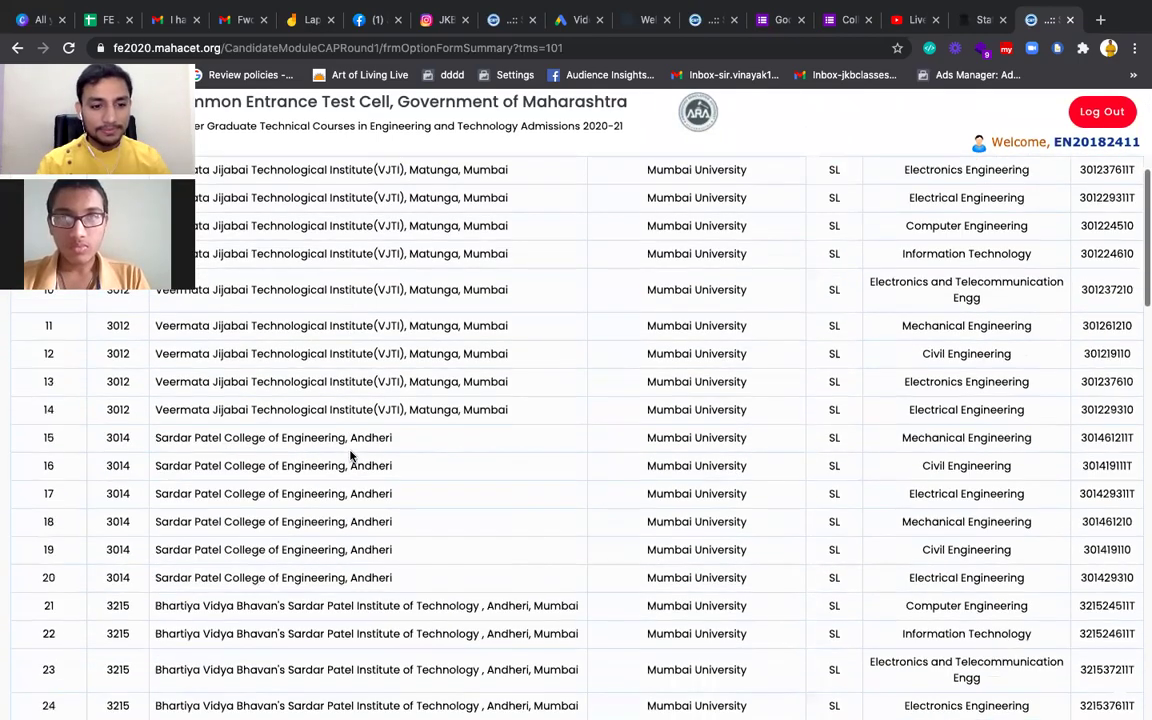
scroll(350, 455, down, 10)
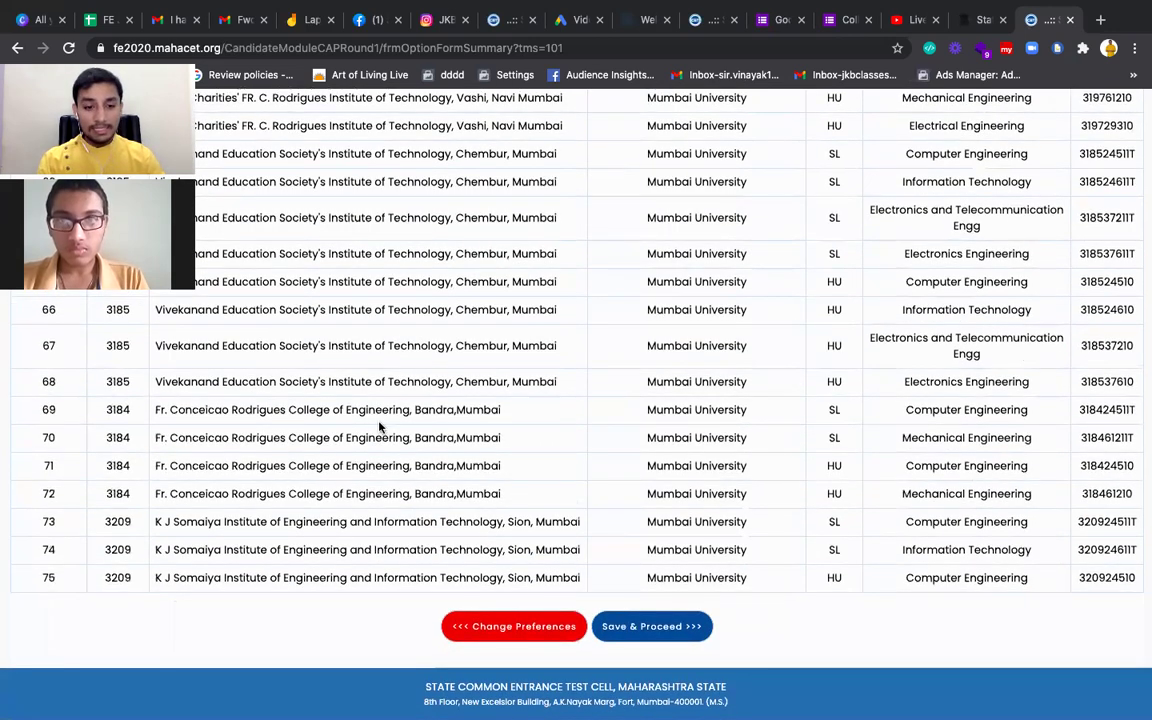
scroll(379, 427, up, 10)
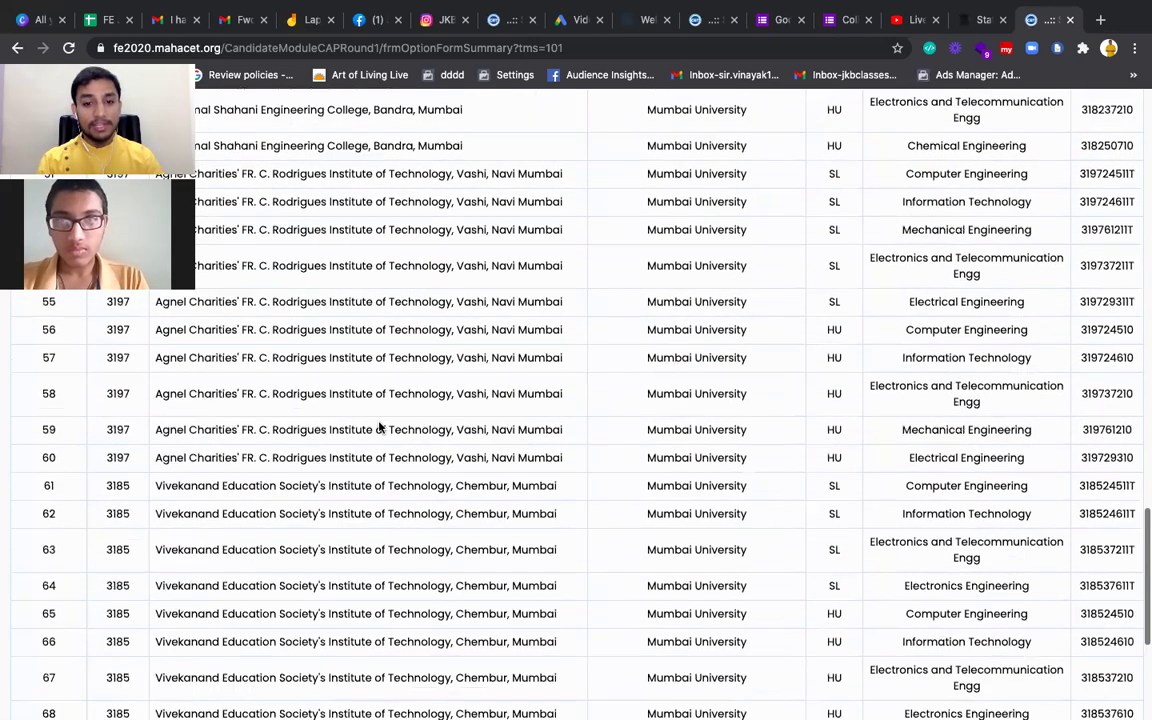
scroll(379, 427, up, 10)
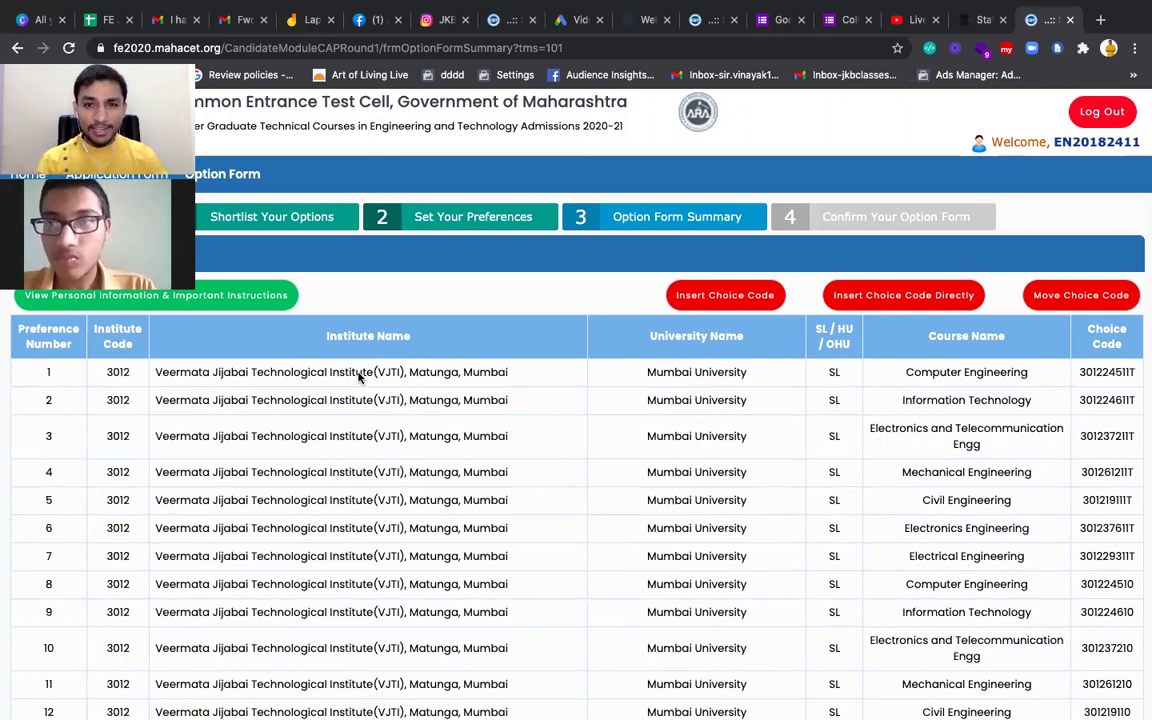
- Re-examine the preference order of institutes and courses, starting from the Veermata Jijabai Technological Institute entries
scroll(358, 376, down, 20)
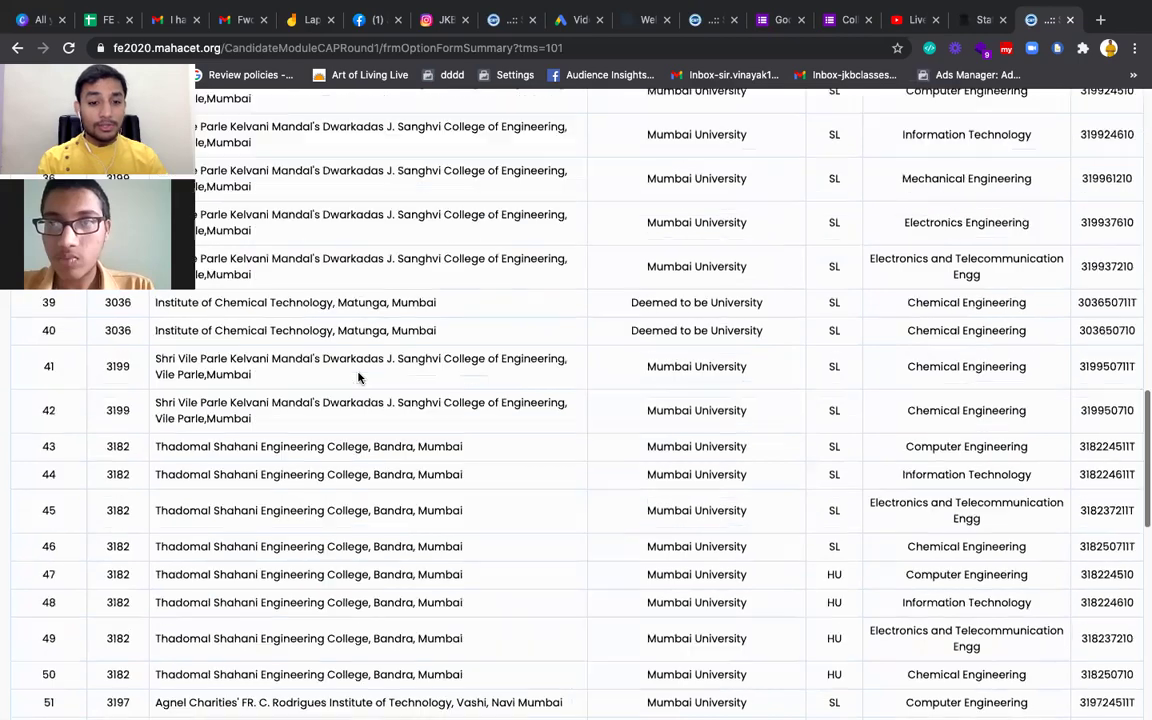
scroll(358, 376, up, 20)
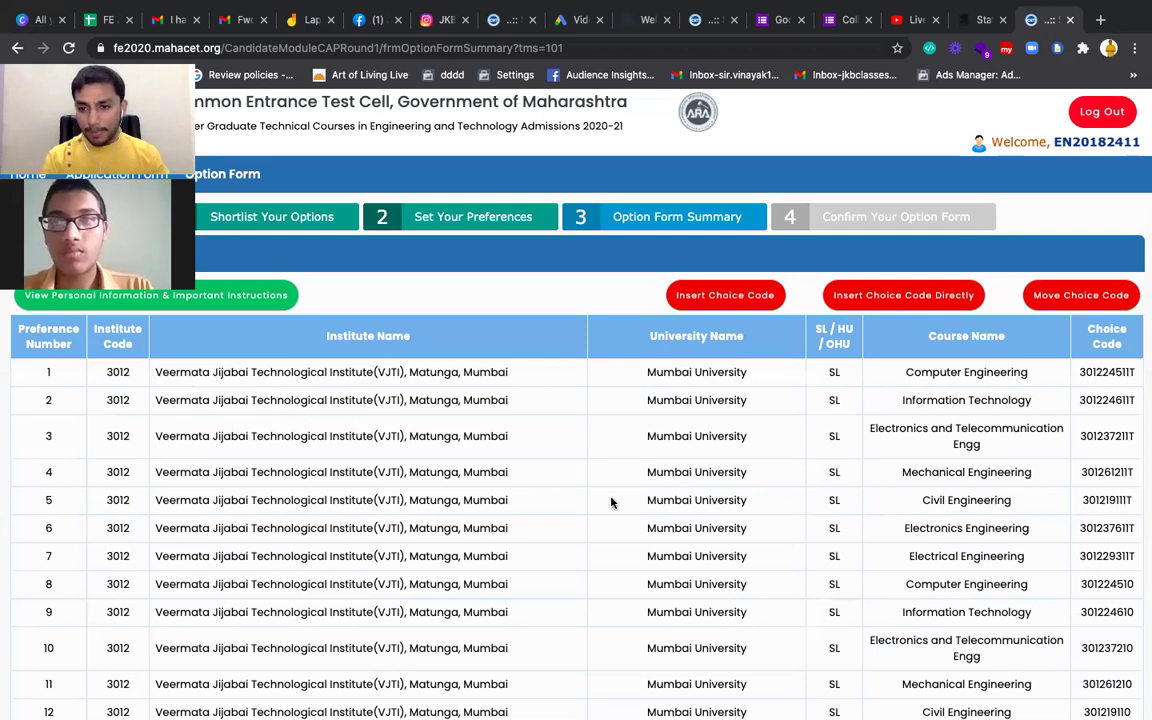
scroll(812, 485, down, 2)
scroll(812, 487, down, 2)
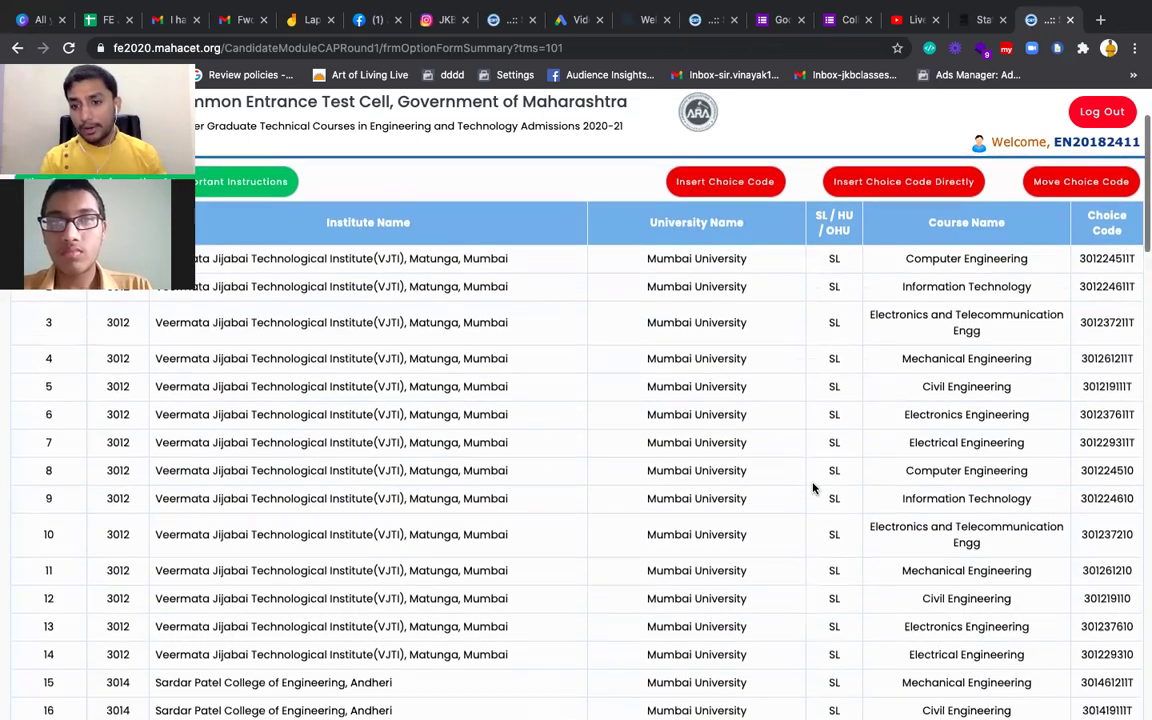
scroll(907, 456, up, 4)
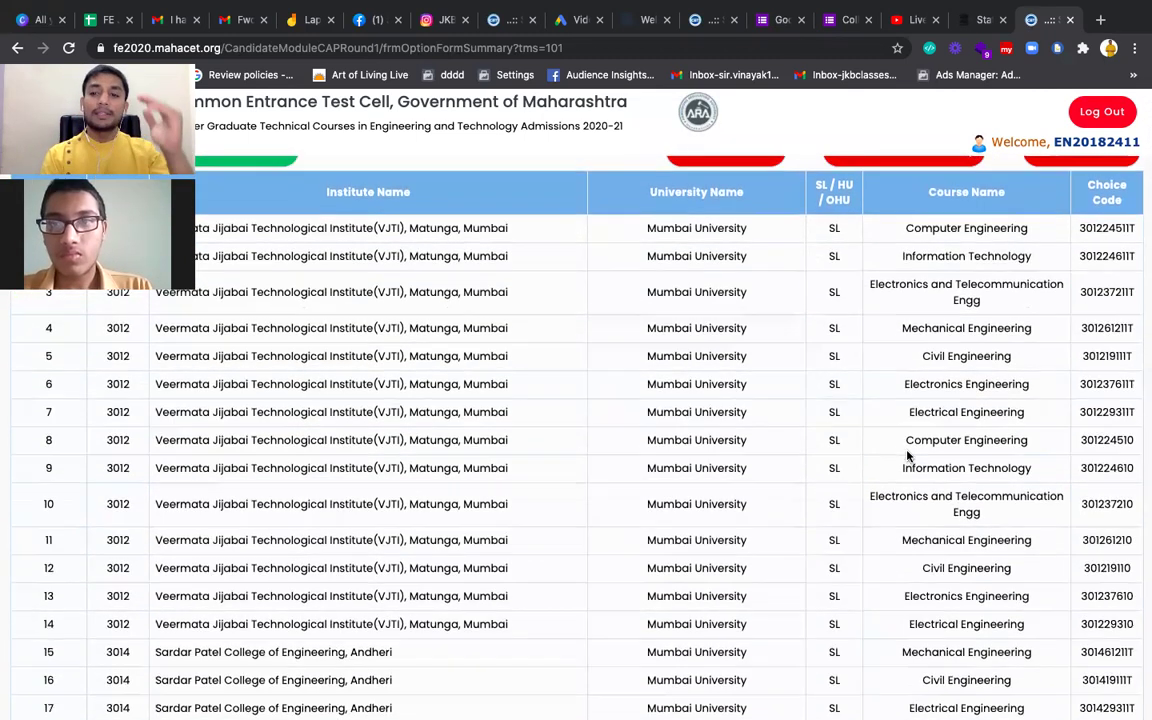